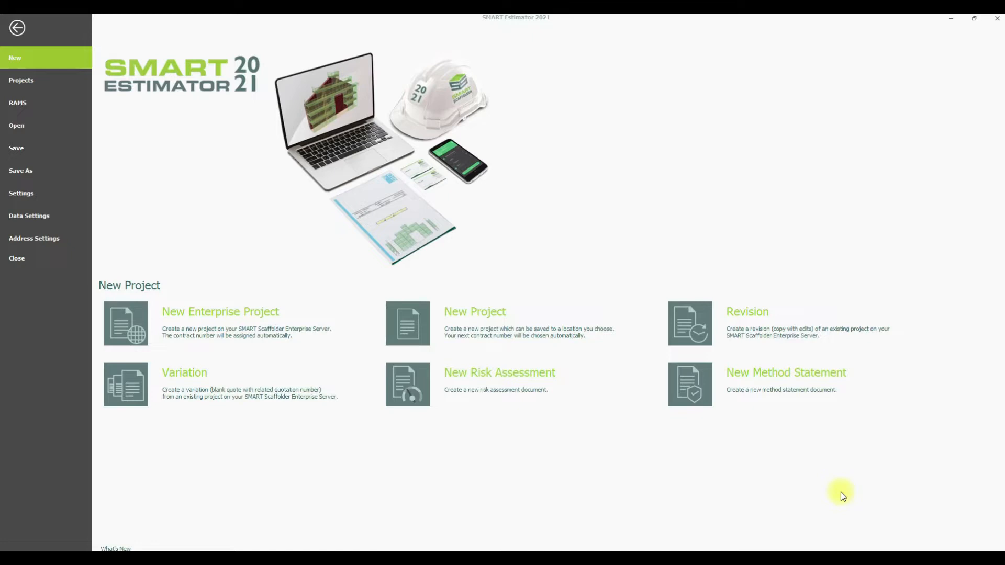
Create a new local project with the default details, without saving changes to the current project.
click(461, 319)
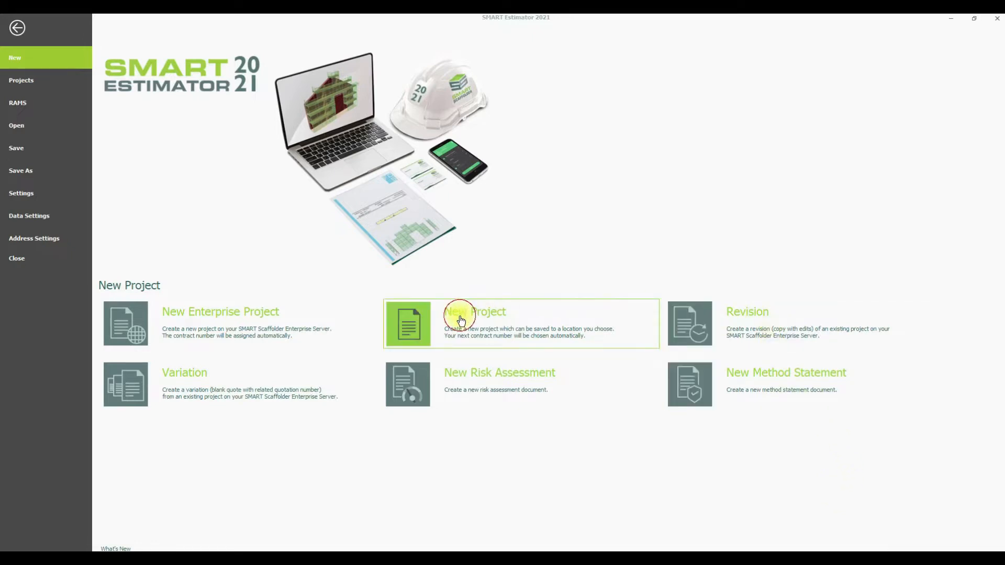
click(157, 386)
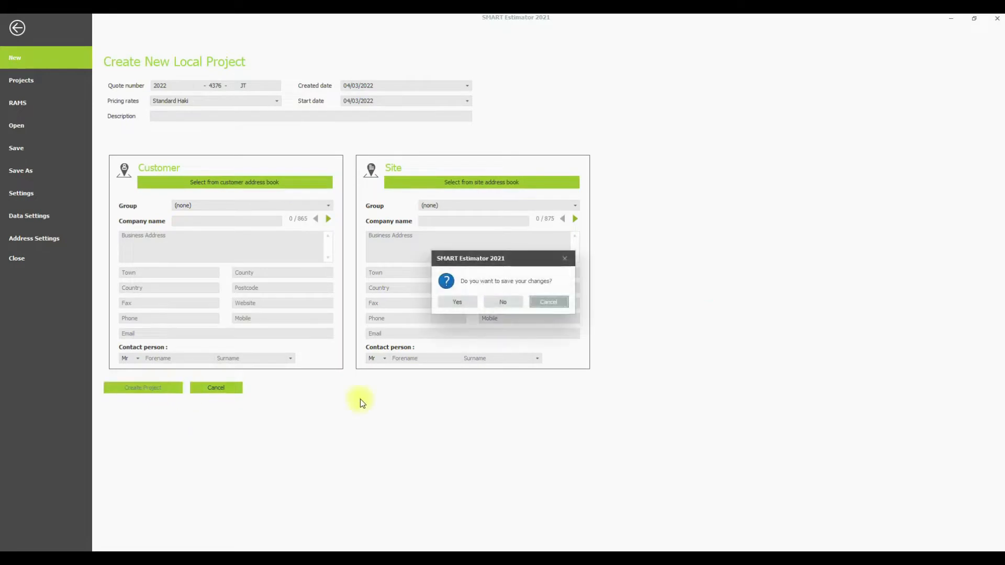
click(517, 299)
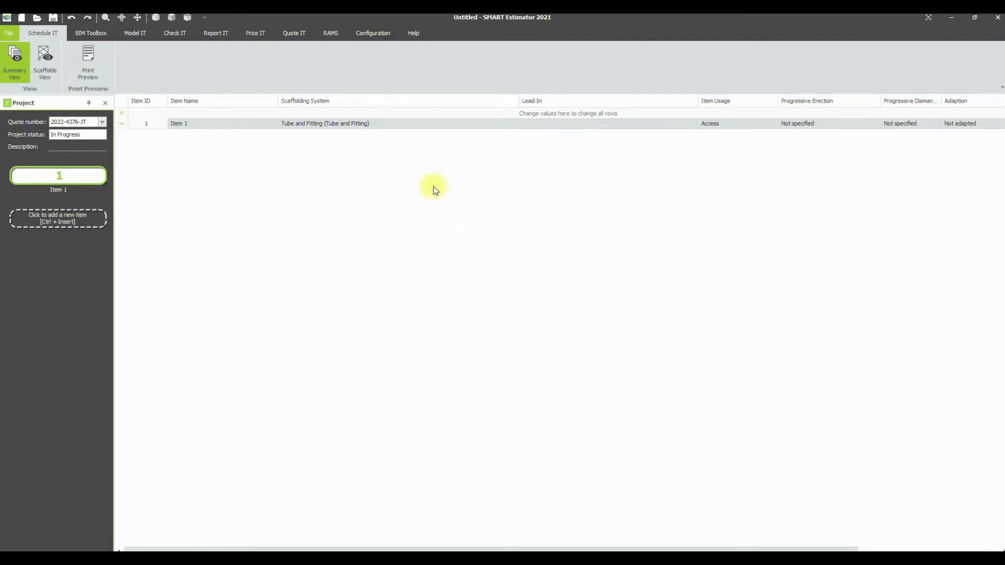
Set the scaffolding system of Item 1 to Tube and Fitting (Tube and Fitting).
click(419, 125)
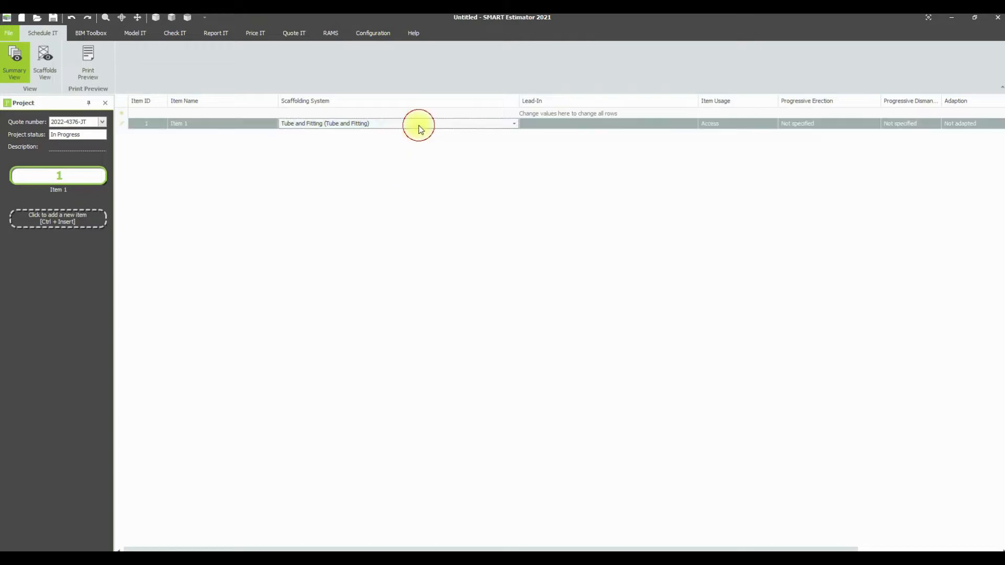
click(514, 124)
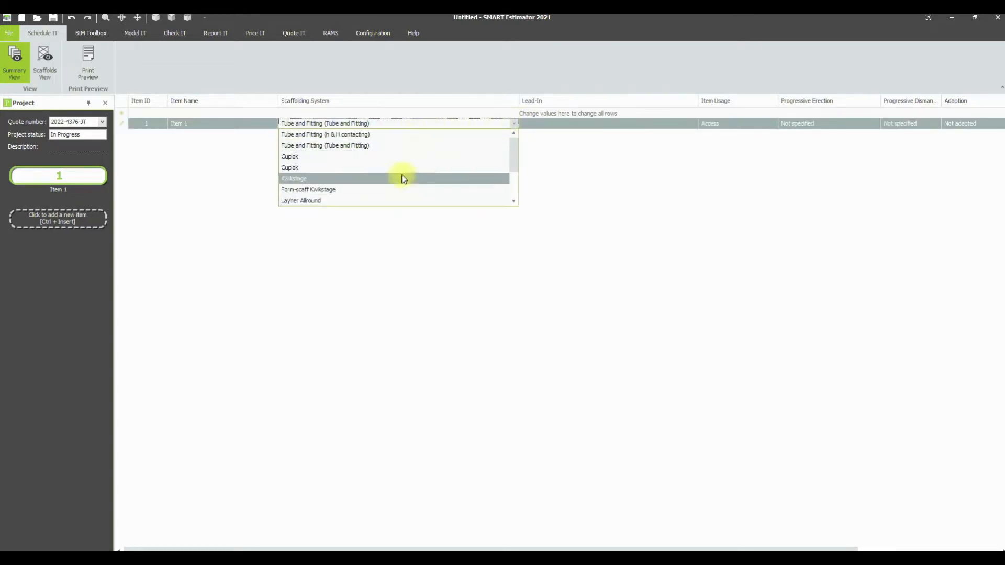
scroll(406, 147, down, 1)
scroll(405, 149, up, 1)
click(400, 145)
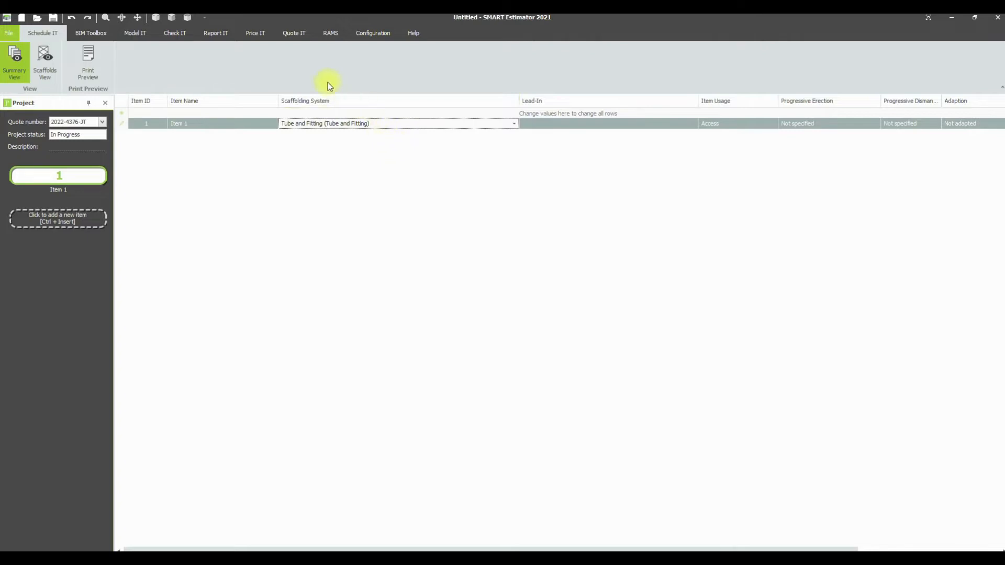
Open the material configuration and collapse the Tubes, Decking, Beams, Cladding, Brackets and Others types under the Tube and Fitting system.
click(375, 34)
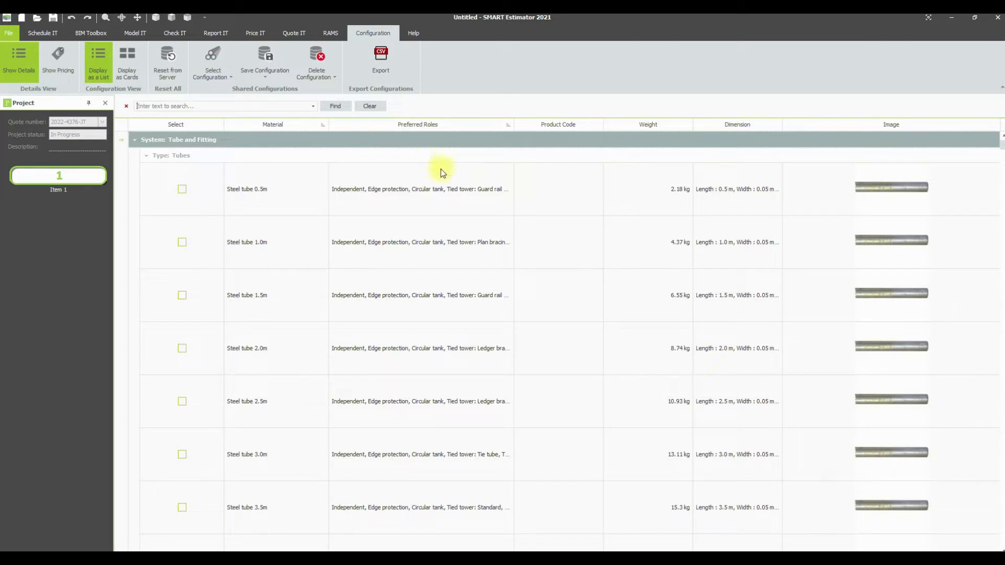
click(146, 158)
click(147, 170)
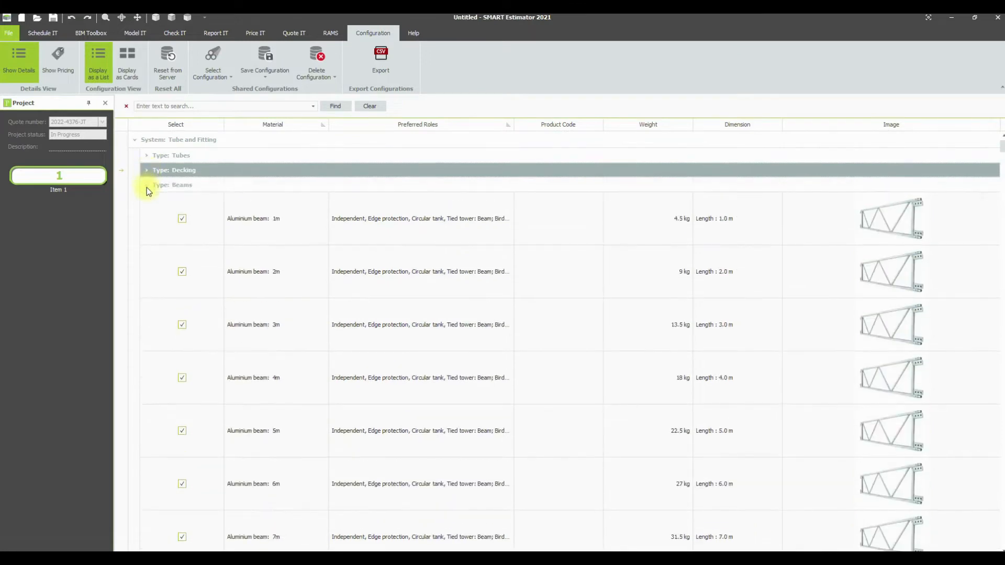
click(146, 186)
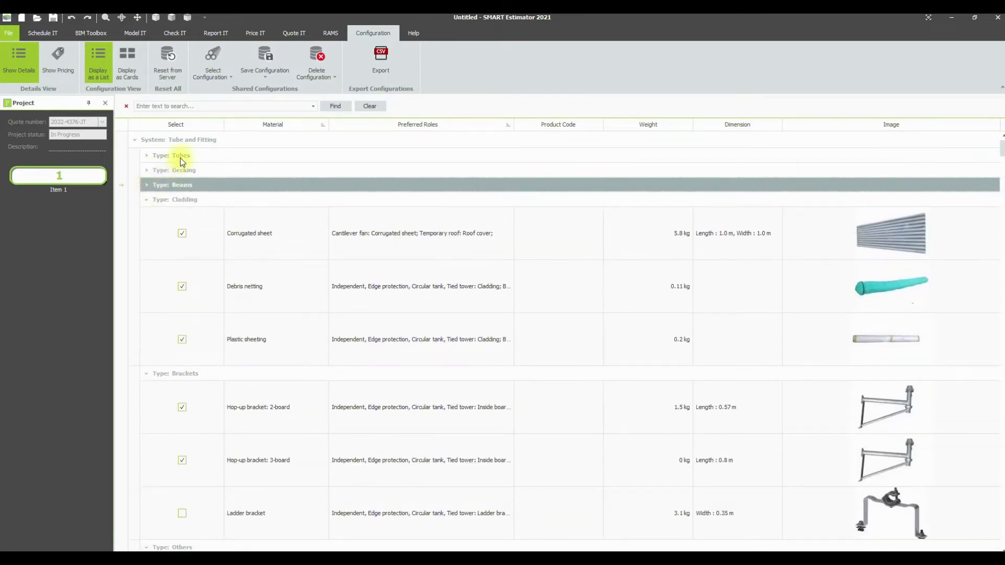
click(146, 199)
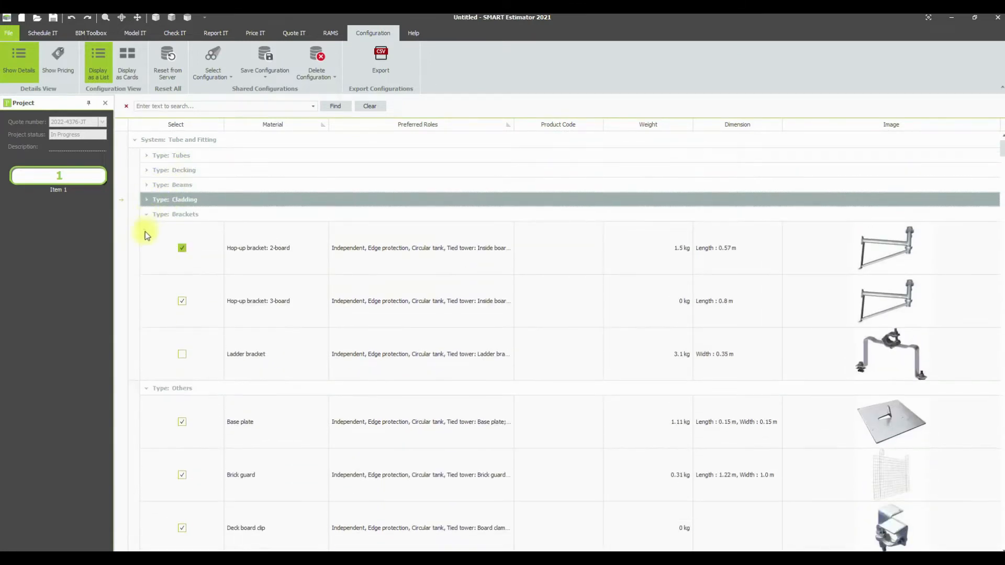
click(146, 214)
click(148, 229)
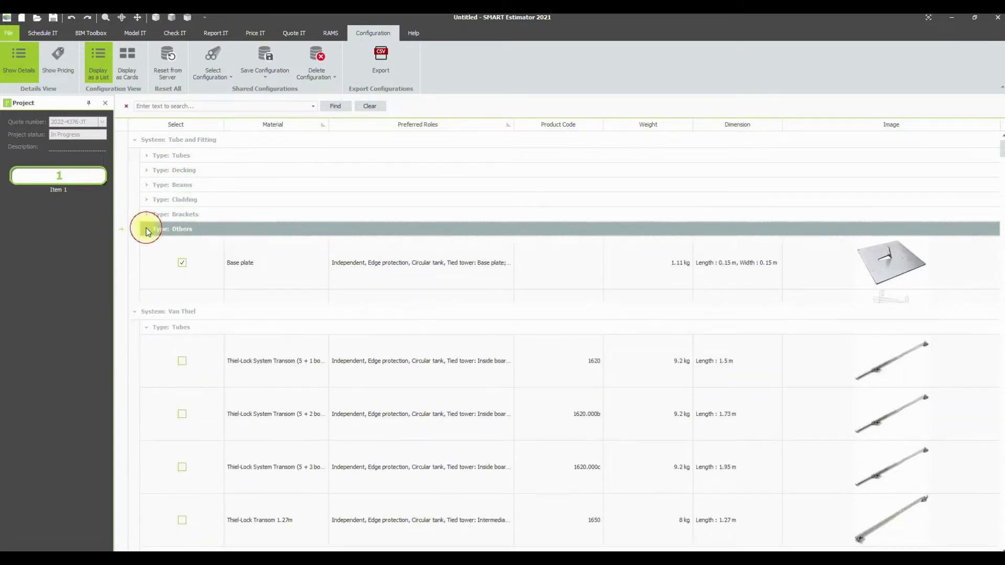
Collapse the Van Thiel, Readylok, Haki Universal, Cuplok UK and Cuplok Omega systems in the material list.
click(136, 246)
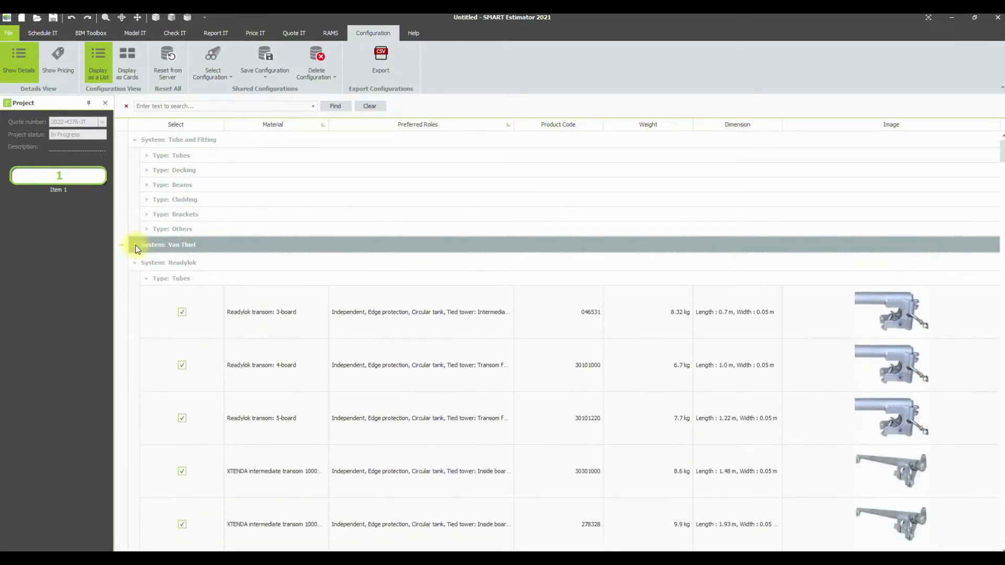
click(136, 262)
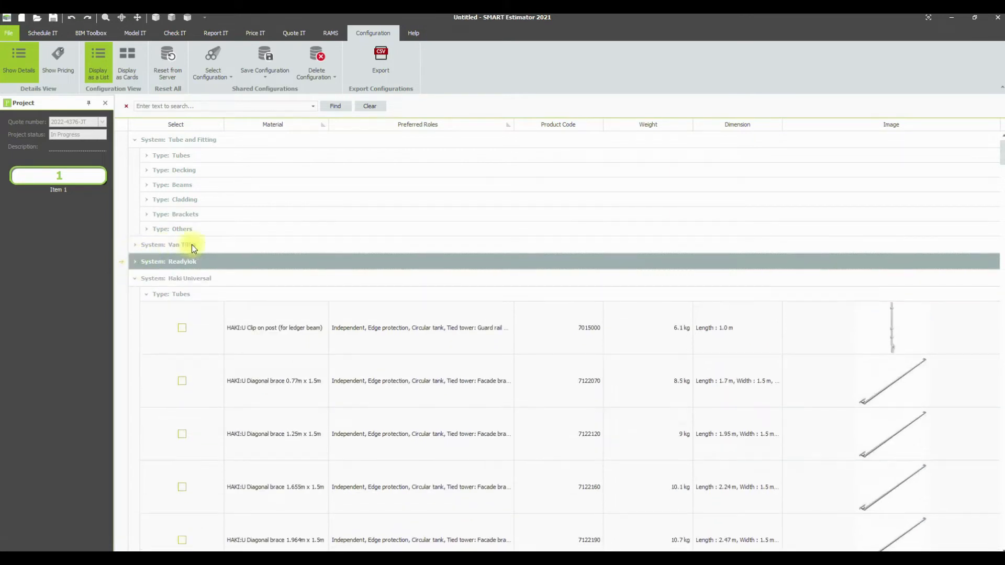
click(135, 280)
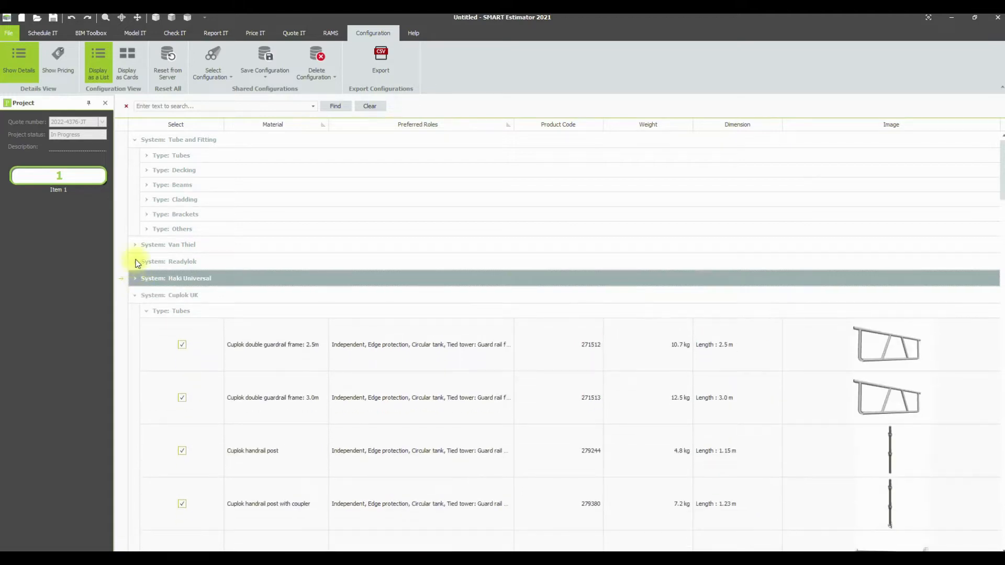
click(135, 296)
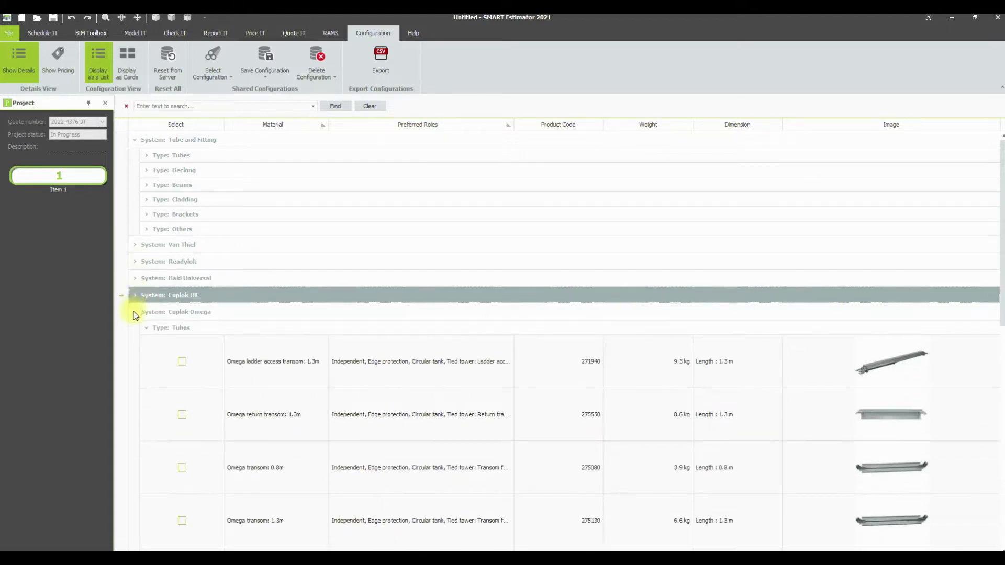
click(135, 313)
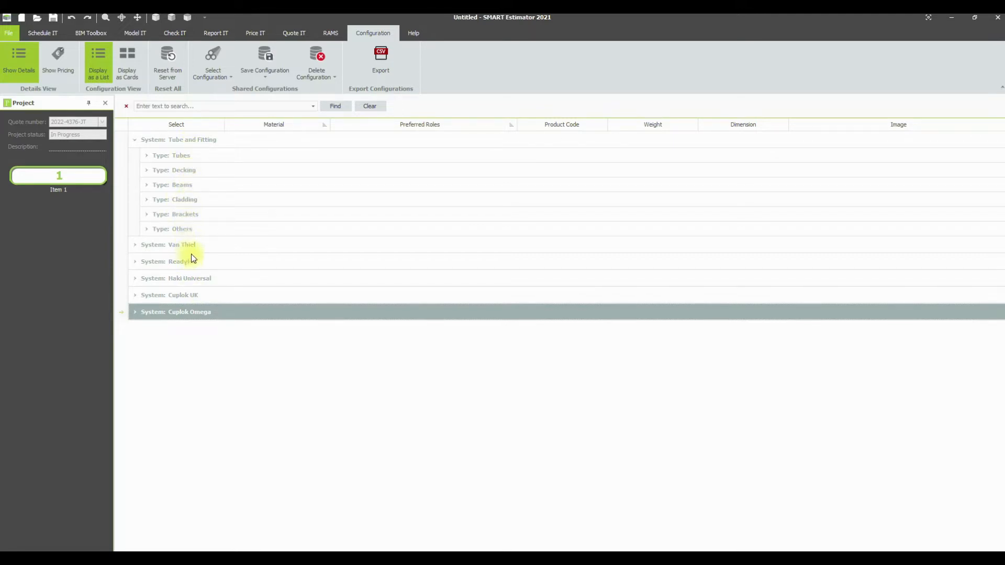
Expand the Tubes type and examine the preferred roles of Steel tube 0.5m for the Independent, Edge protection, Circular tank, Tied tower group.
click(147, 158)
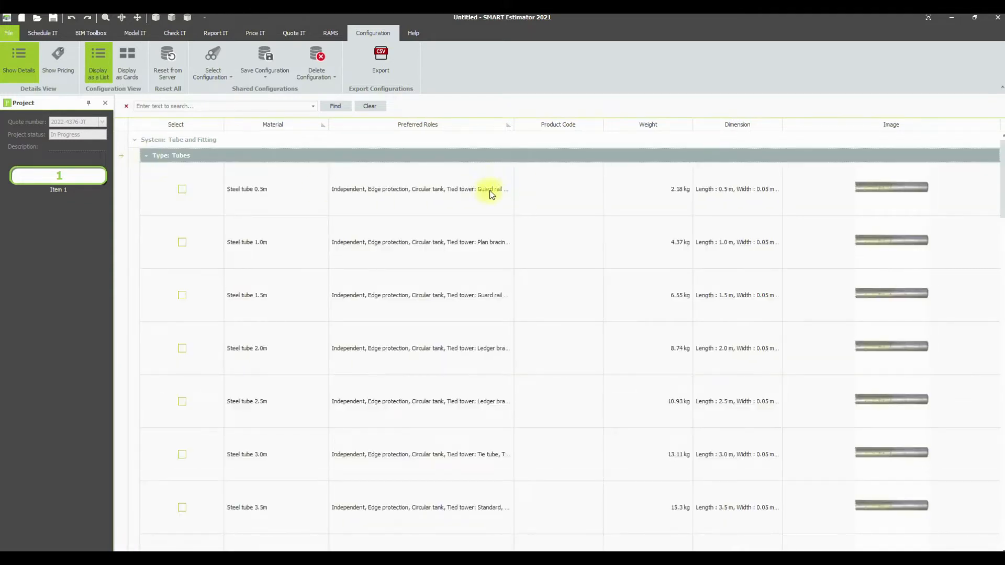
click(182, 190)
click(425, 190)
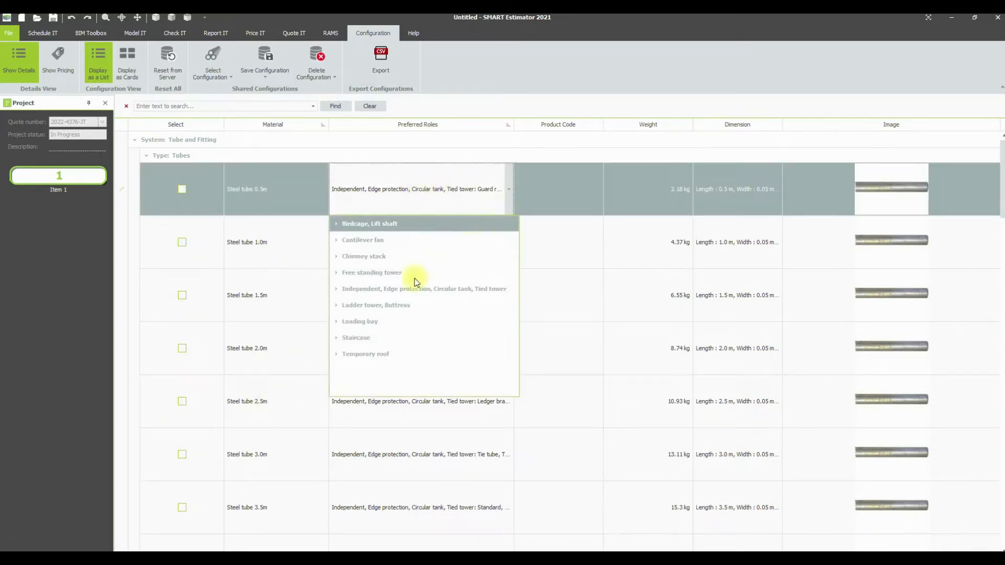
click(402, 291)
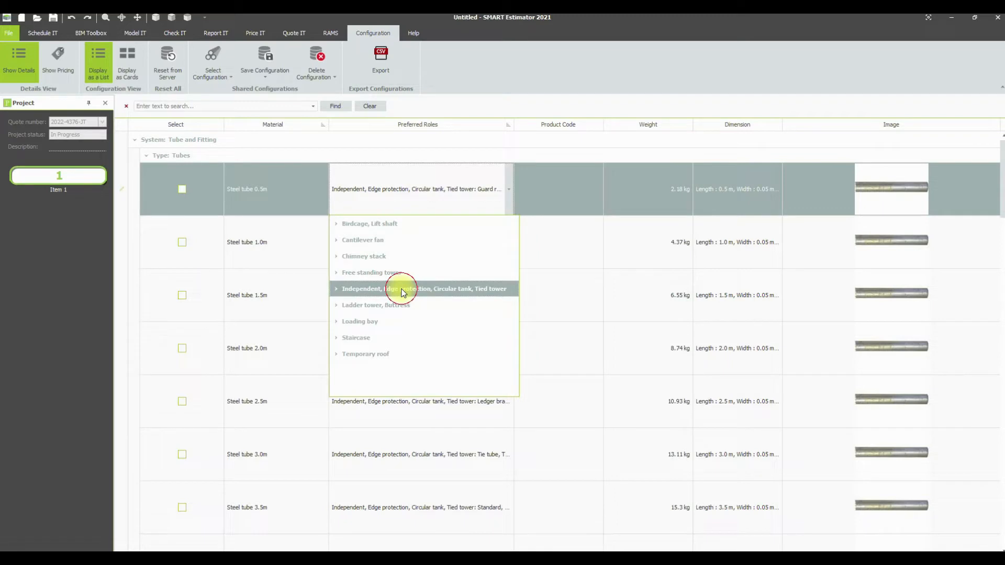
click(337, 290)
scroll(437, 303, down, 3)
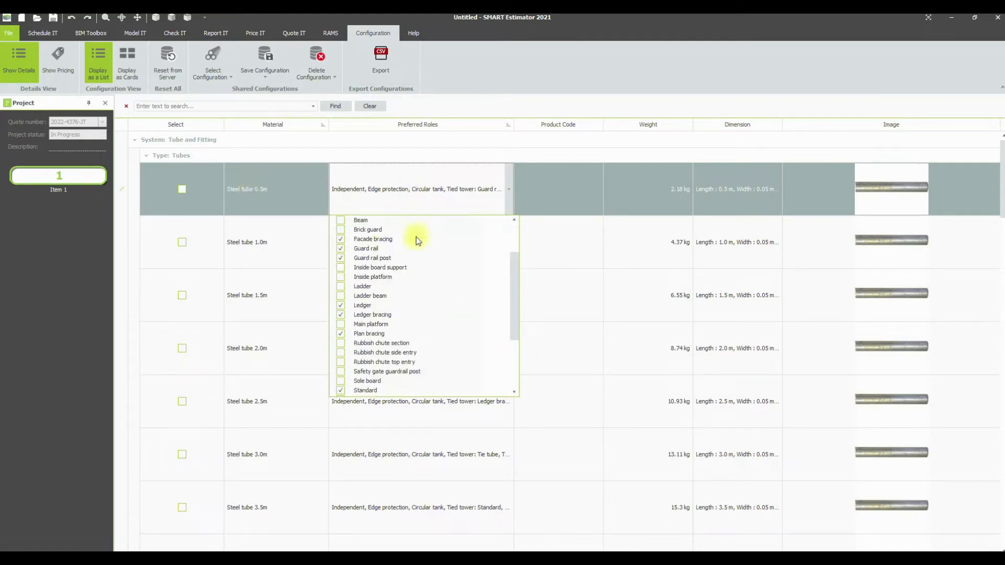
click(351, 199)
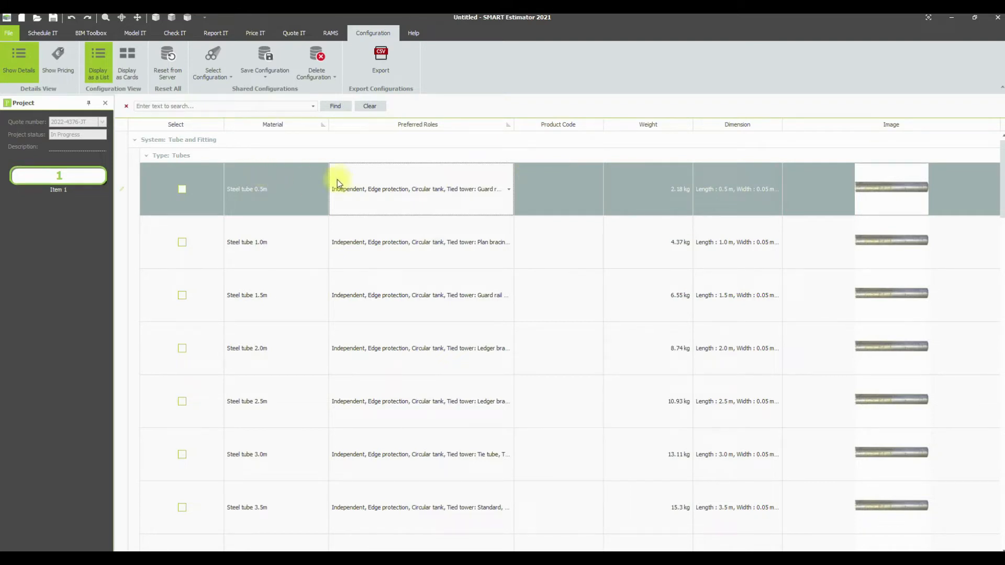
Deselect the 4' steel tube in the Tubes list so it is excluded from the configuration.
scroll(1001, 169, down, 1)
drag(1001, 168, 1001, 296)
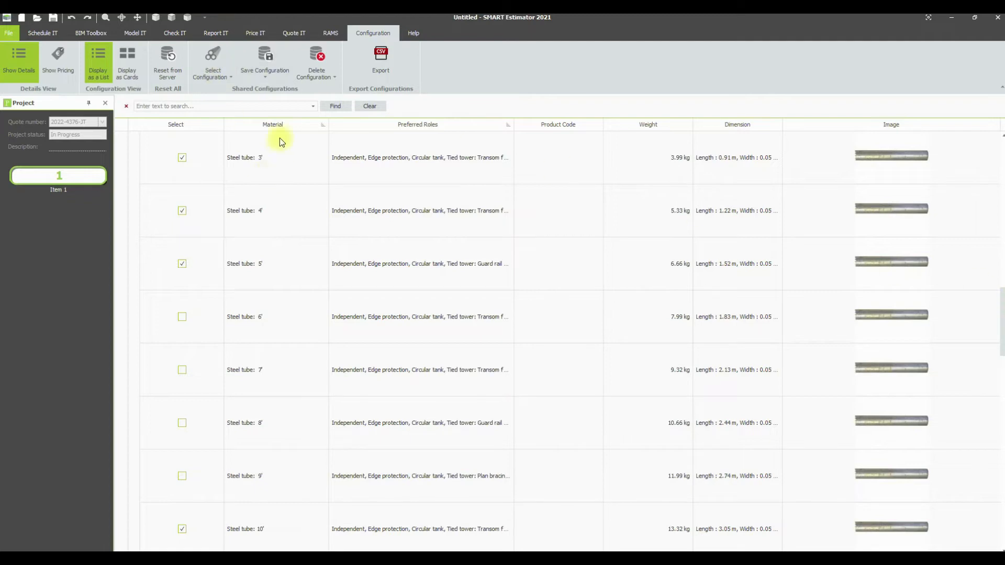
click(178, 213)
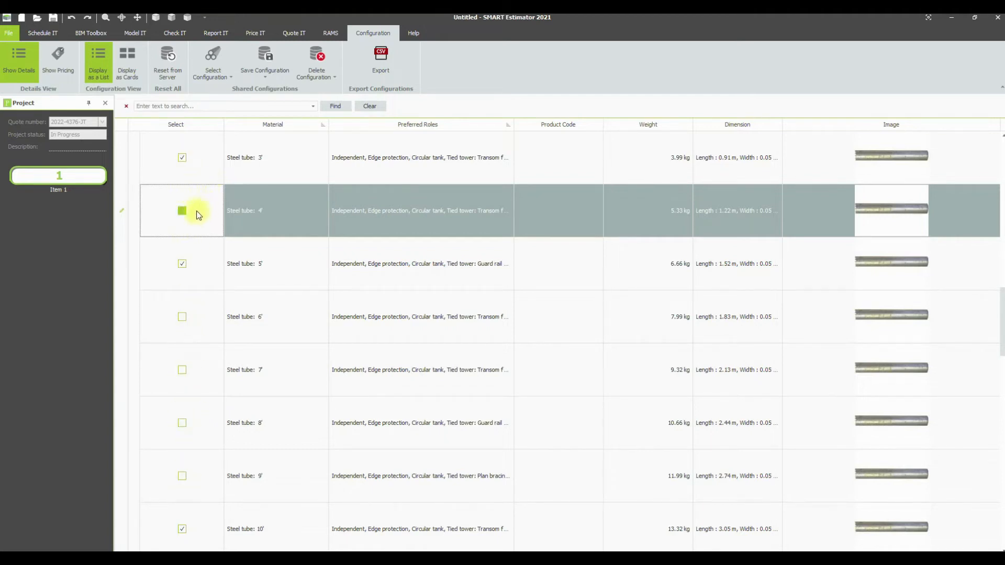
Show the pricing details of the materials and check the hire or sale options for Steel tube 0.5m.
click(59, 63)
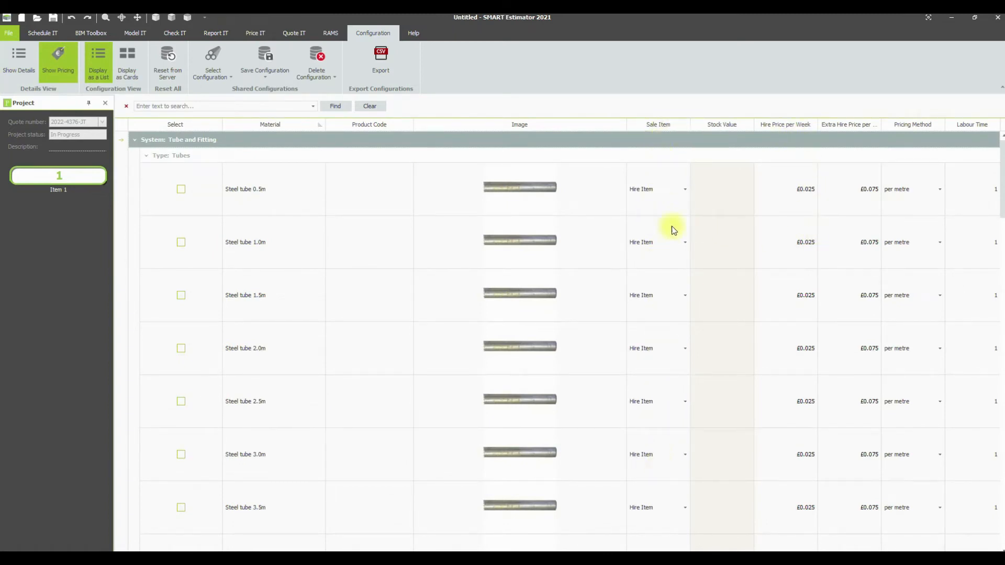
click(683, 189)
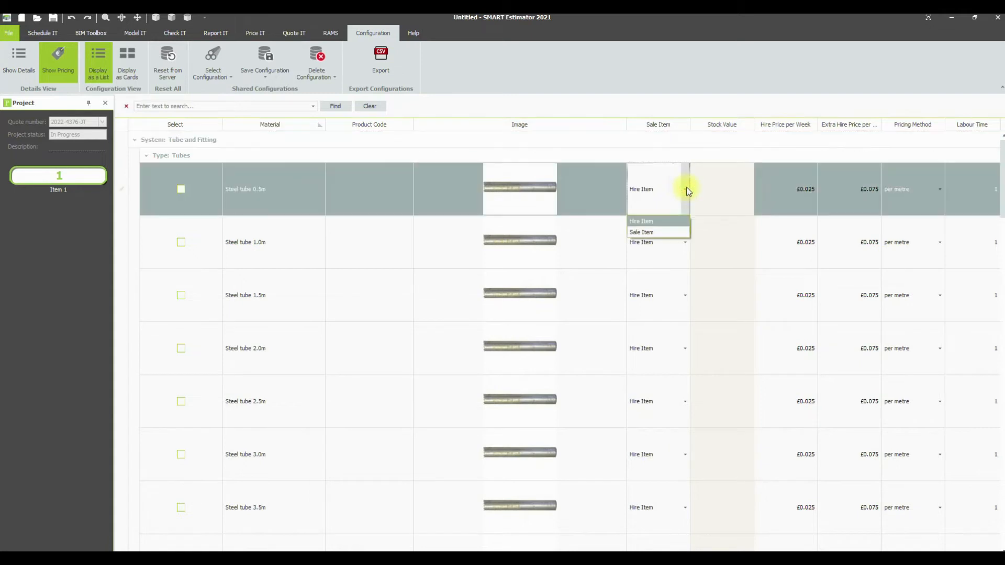
click(685, 188)
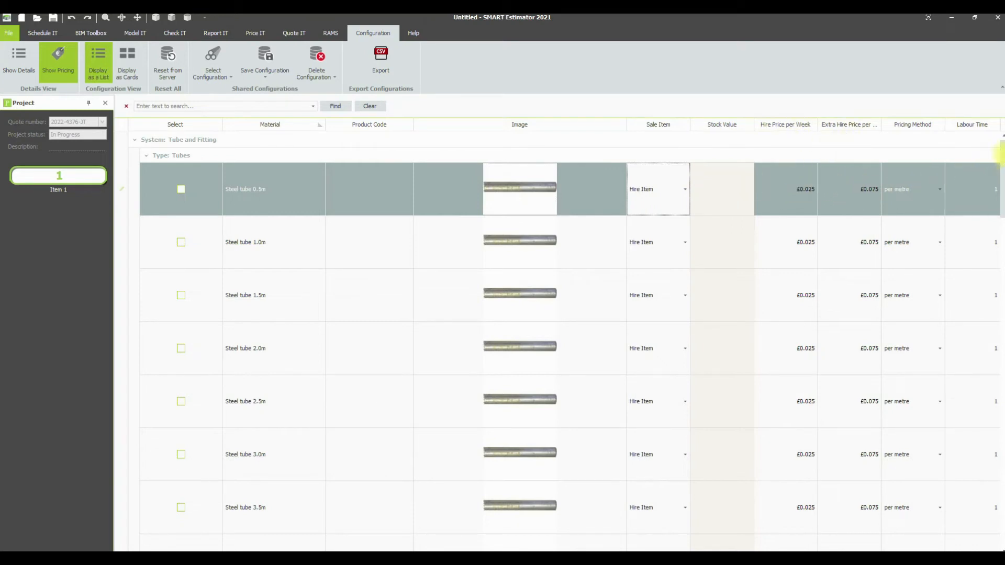
Examine the weekly hire price and the pricing method options of the 1' steel tube.
drag(1001, 160, 1001, 275)
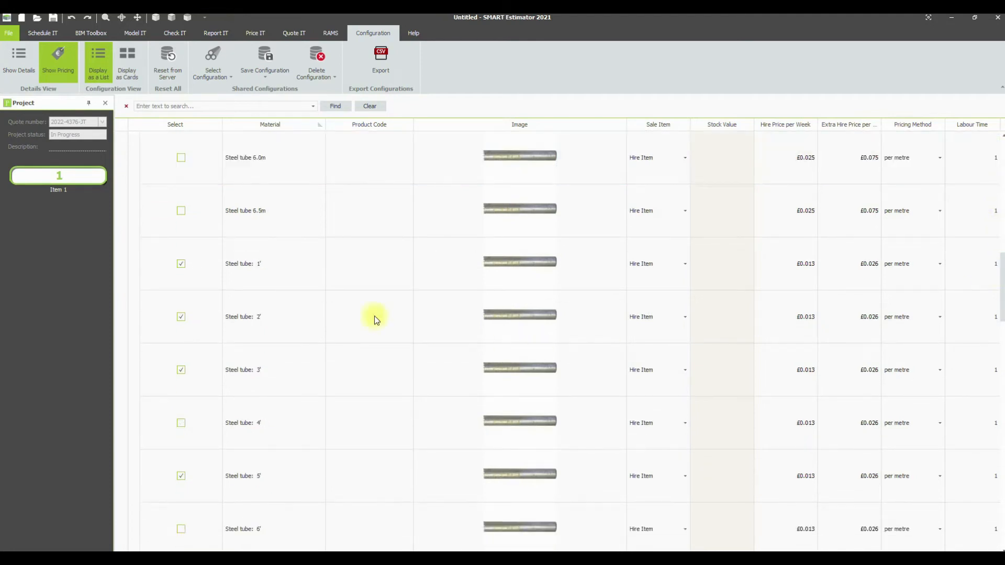
click(785, 264)
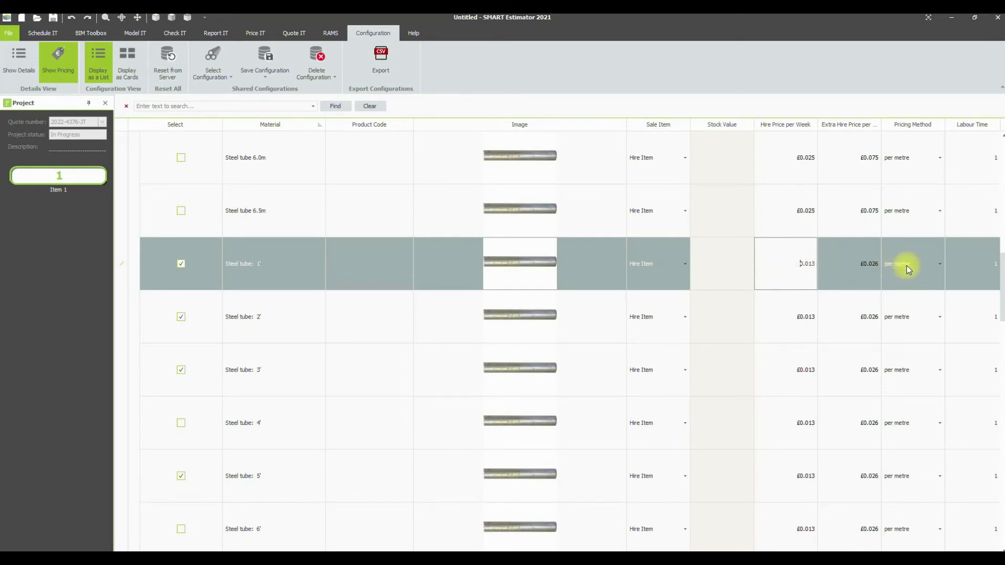
click(941, 263)
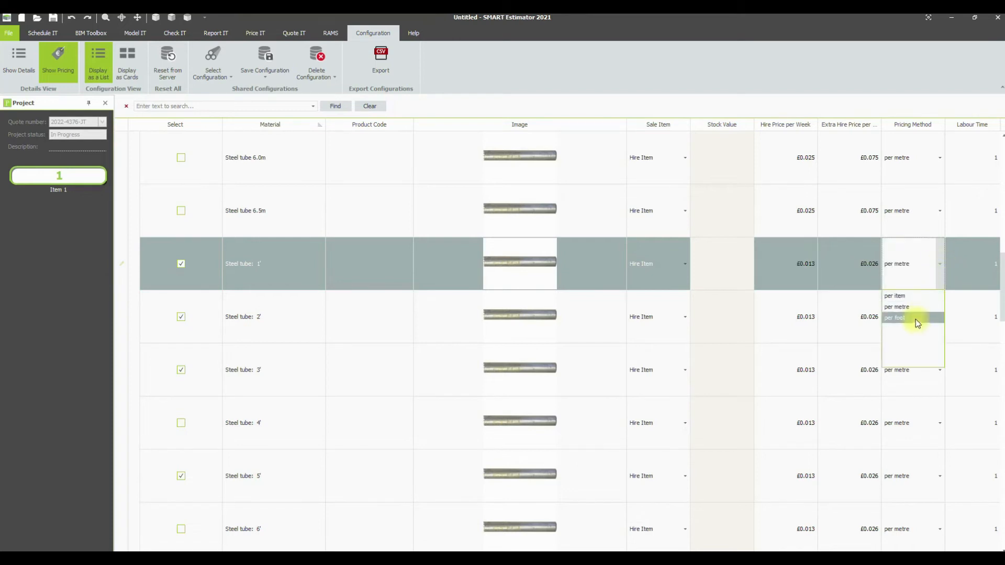
click(915, 258)
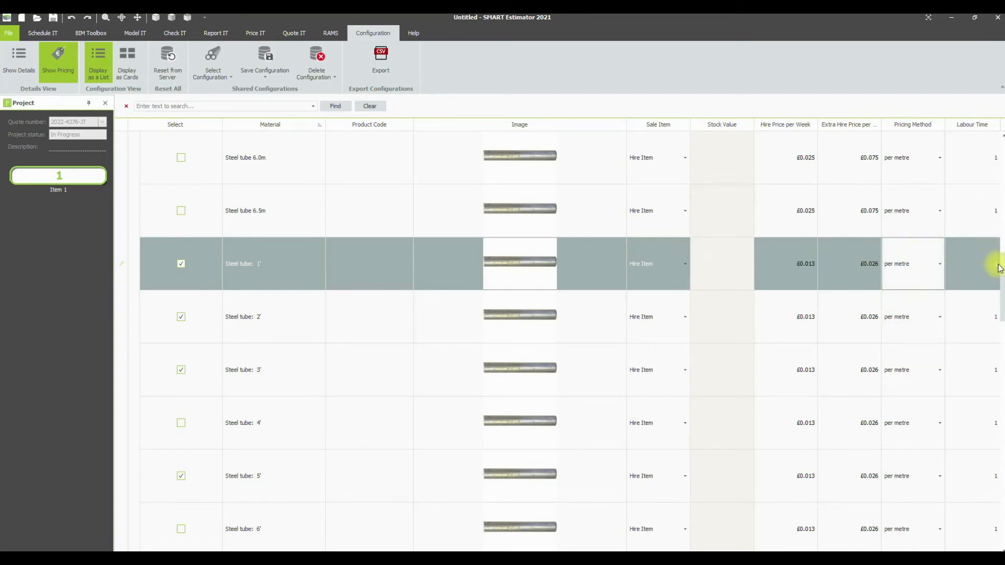
scroll(999, 275, down, 2)
drag(1002, 285, 1002, 214)
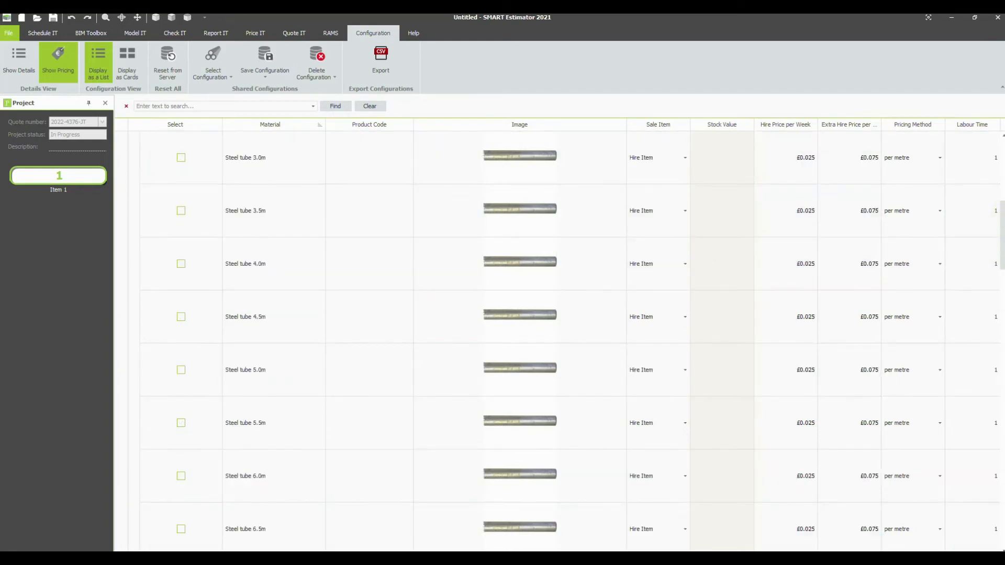
Save the current setup as a new shared configuration named "tube and fitting new" and make it available to everyone on the server.
click(266, 75)
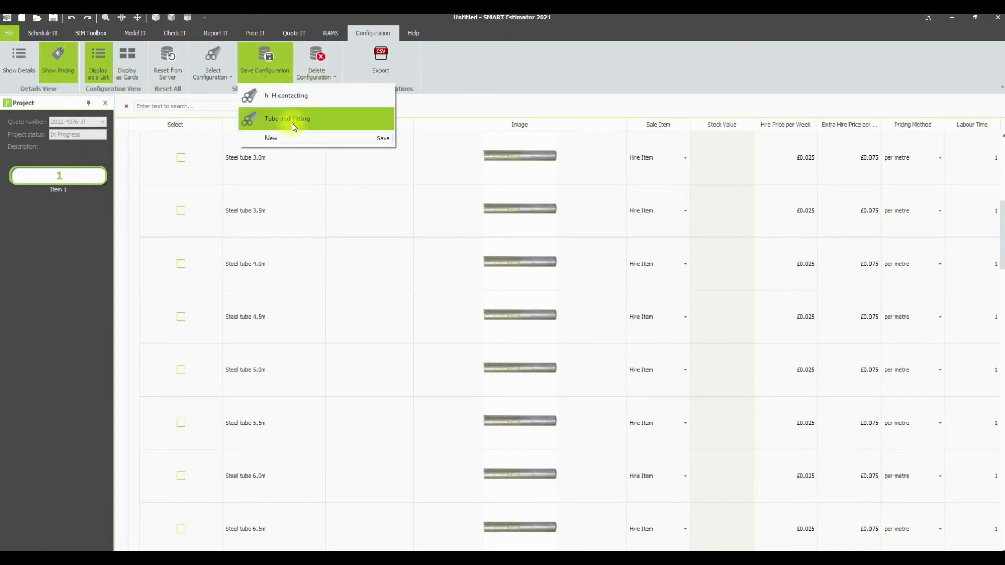
click(320, 138)
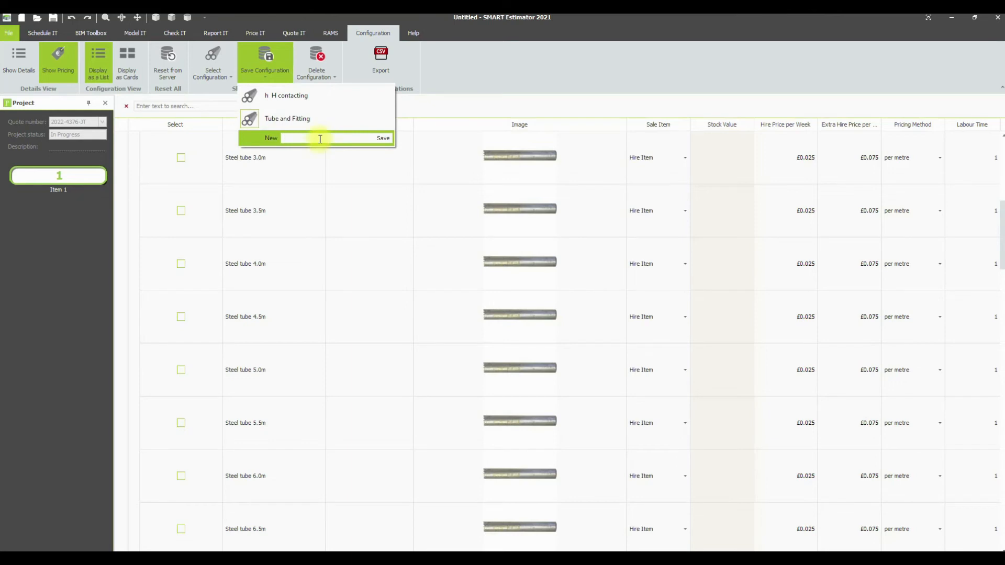
text(tube and fitting)
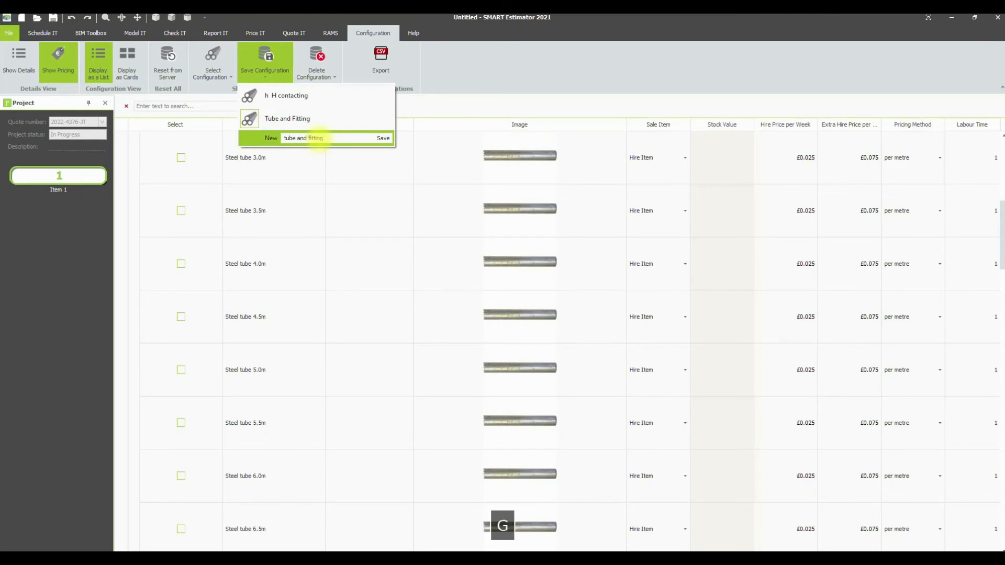
click(384, 138)
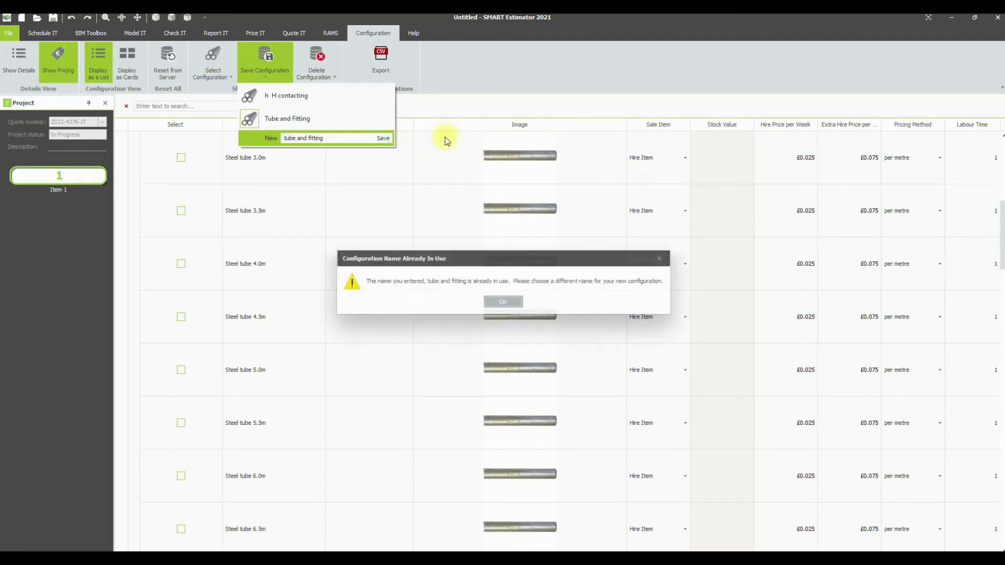
click(503, 302)
click(329, 137)
text(new)
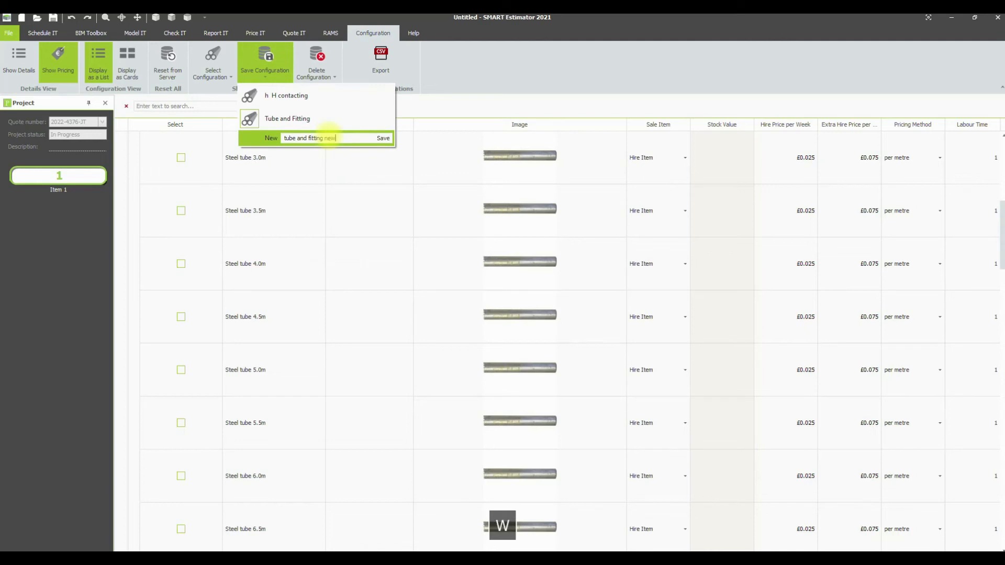
click(383, 137)
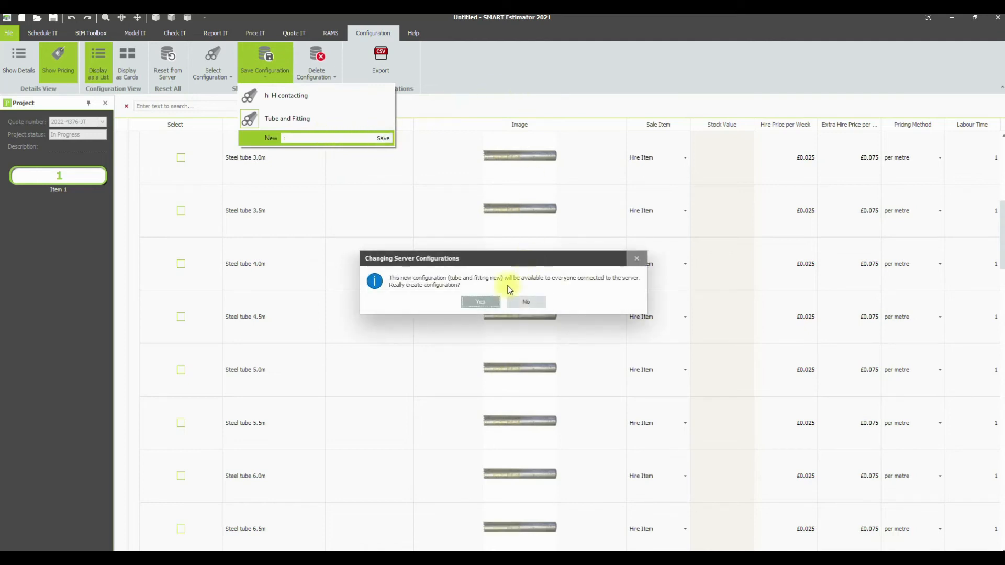
click(487, 299)
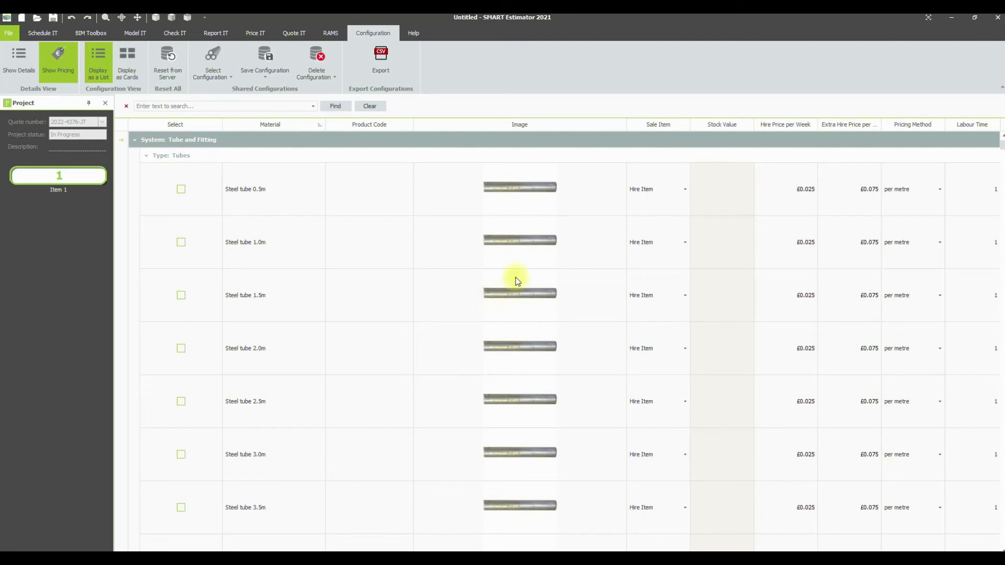
Check the shared configurations available for selection and delete the h & H contacting configuration from the server.
click(231, 78)
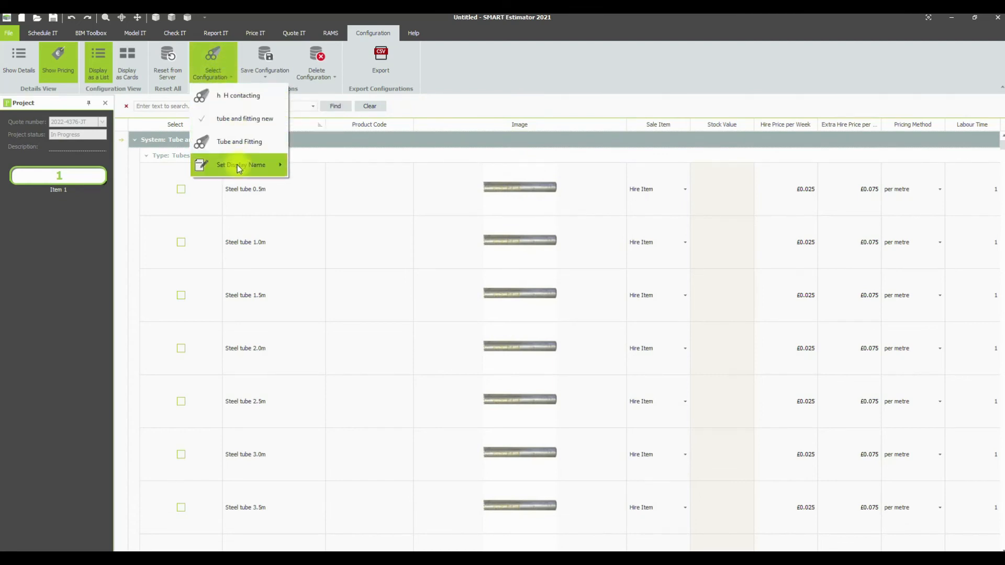
click(460, 74)
click(321, 76)
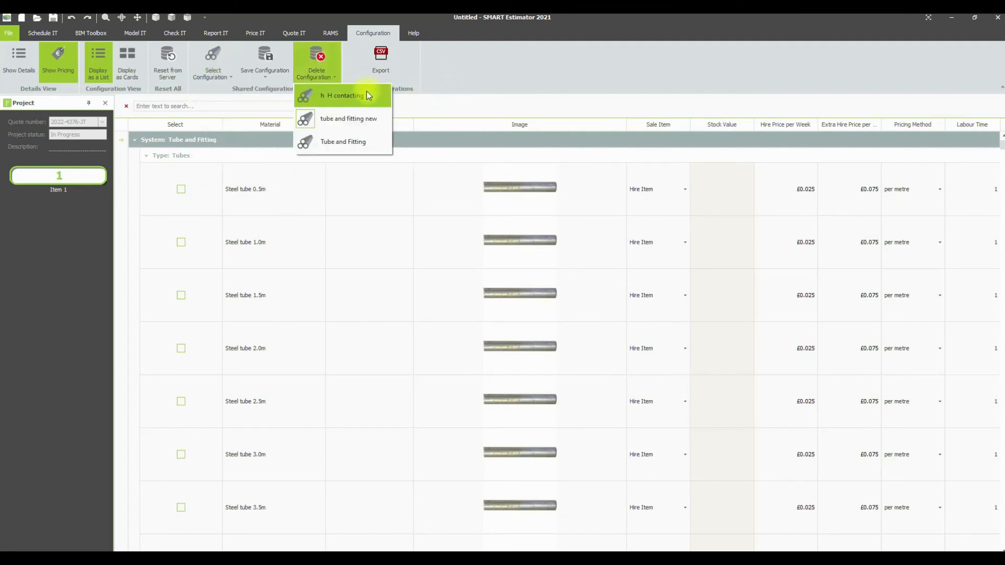
click(367, 92)
click(458, 302)
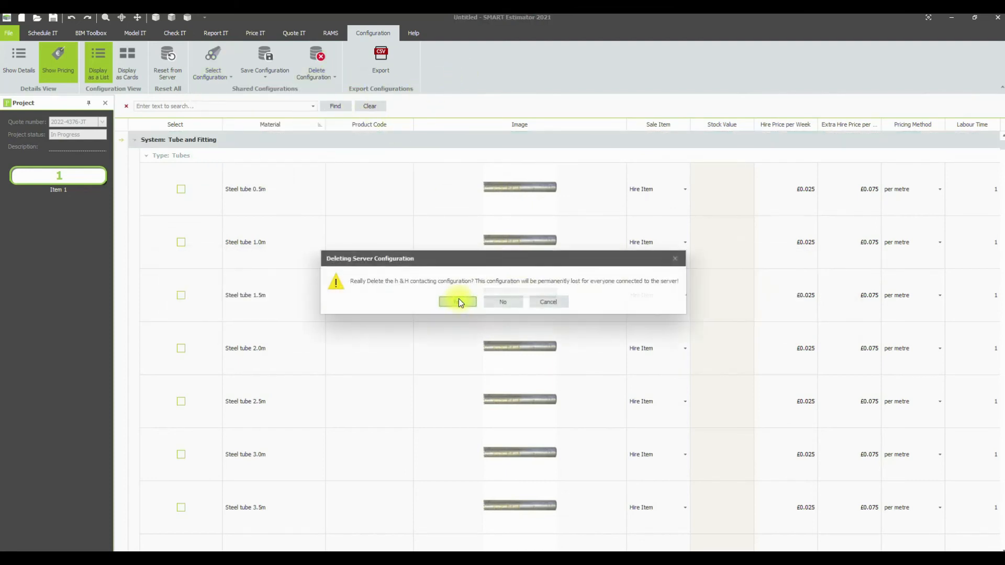
click(463, 304)
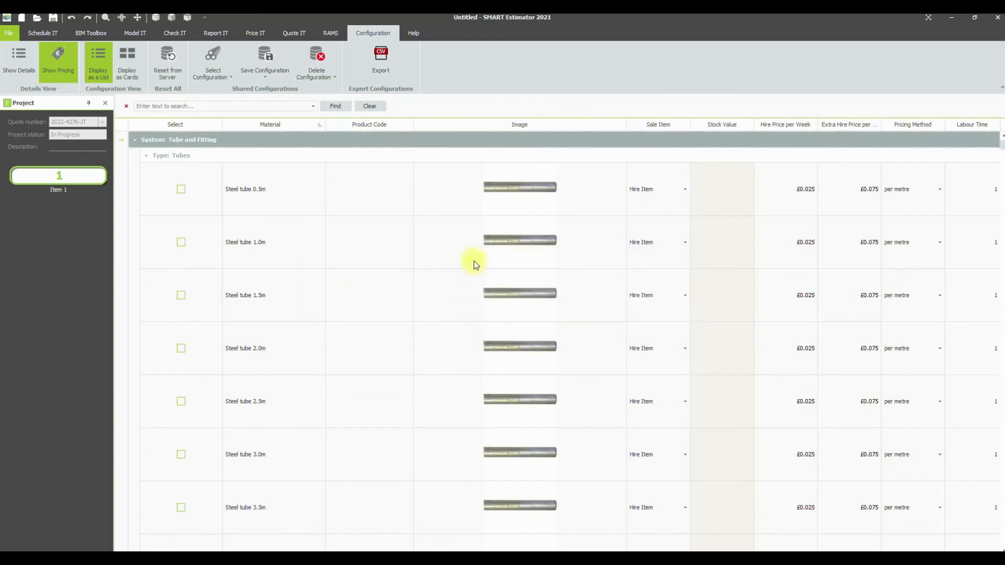
Start exporting the configuration pricing as a CSV file, then cancel without saving.
click(388, 68)
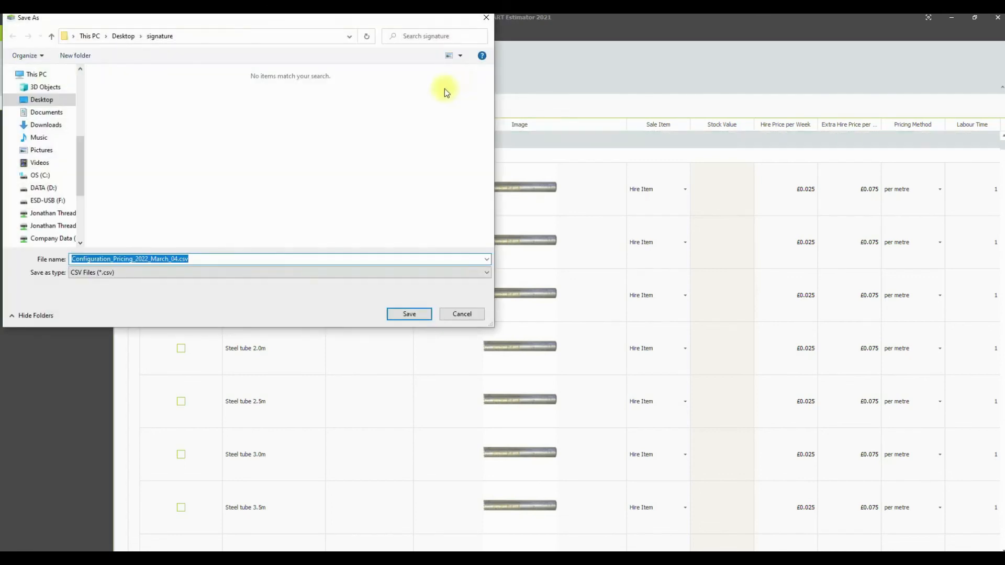
click(470, 315)
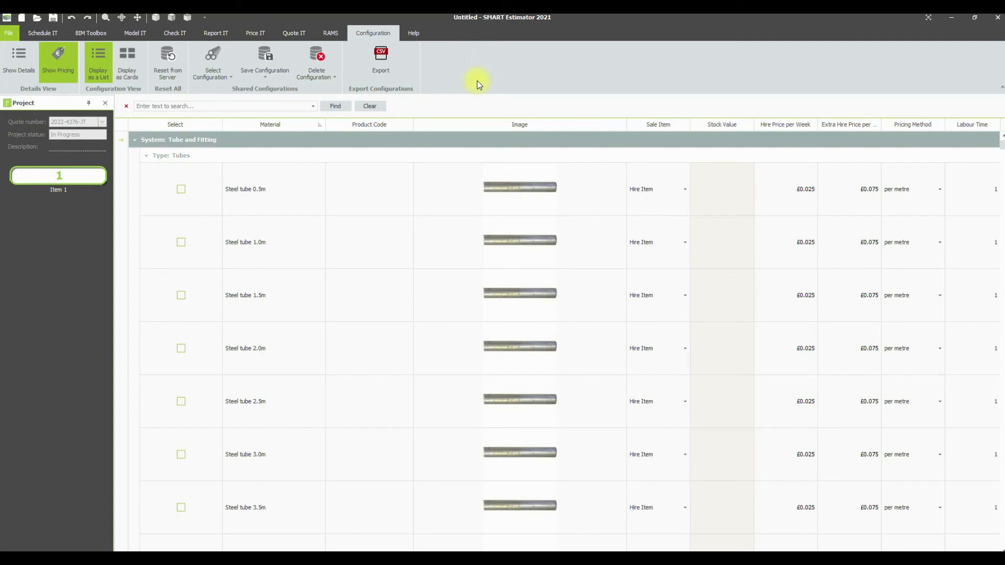
Examine the scaffolding system choices for Item 1 in the project schedule's summary view.
click(53, 33)
click(507, 124)
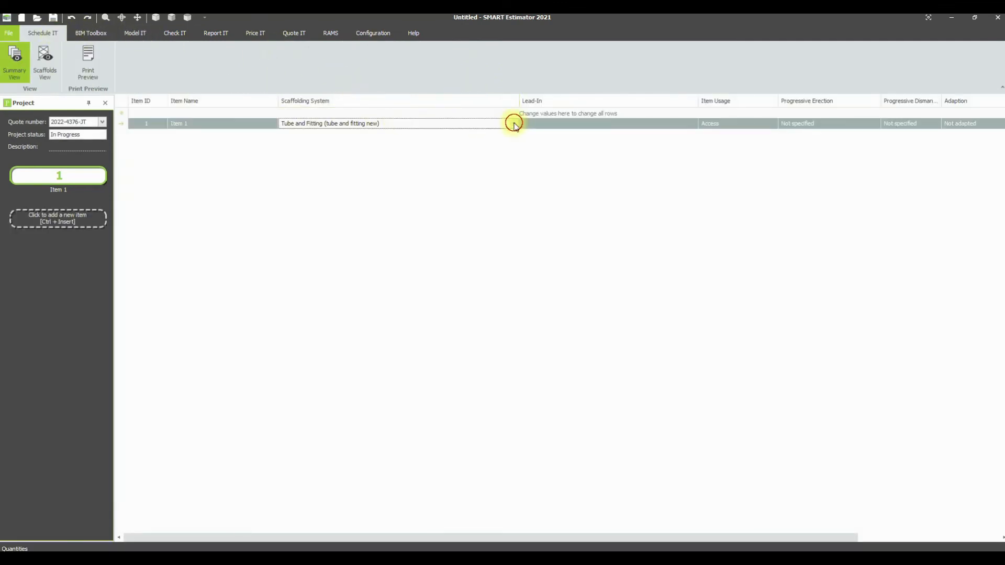
click(514, 124)
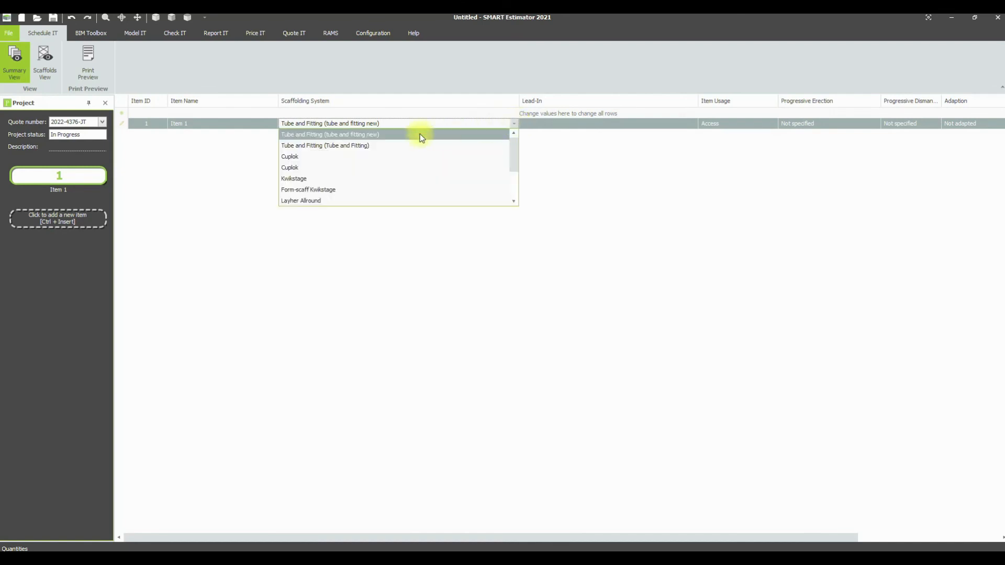
click(386, 73)
Check which Tube and Fitting configurations can be chosen when changing the scaffolding system in the modelling tools.
click(135, 32)
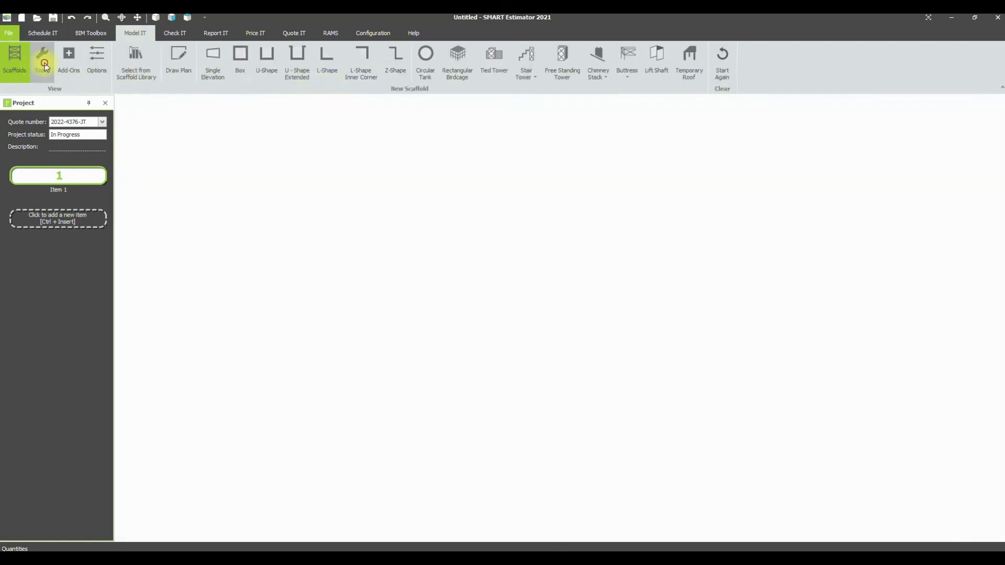
click(42, 62)
click(359, 76)
mouse_move(382, 96)
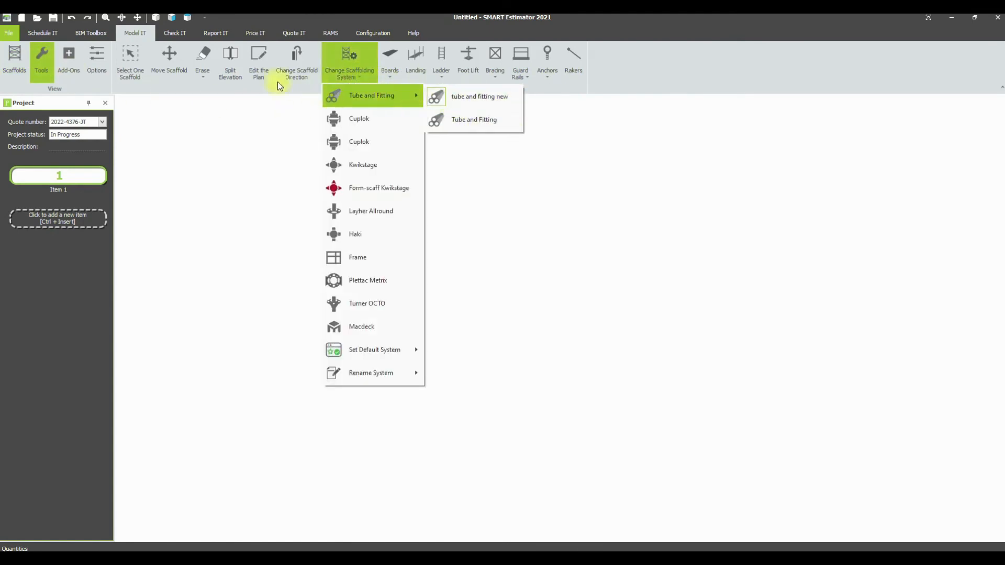
Check the options for changing the scaffolding system in the material list report.
click(213, 34)
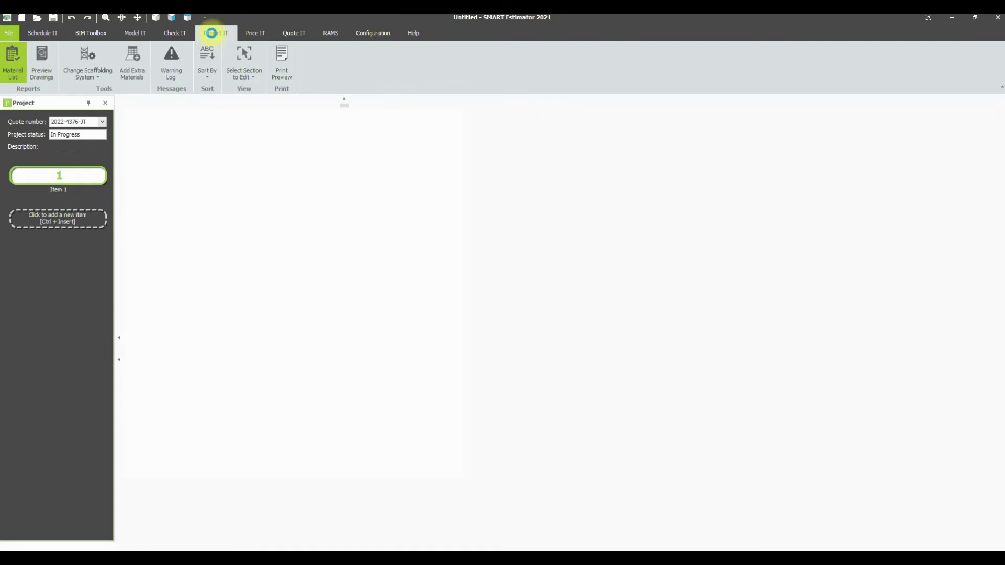
click(93, 74)
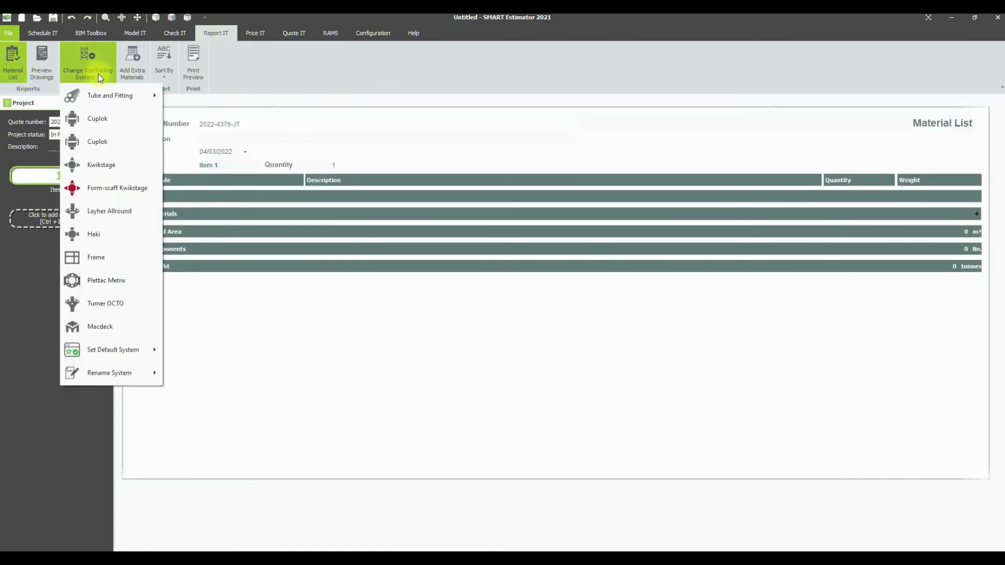
mouse_move(110, 95)
click(429, 75)
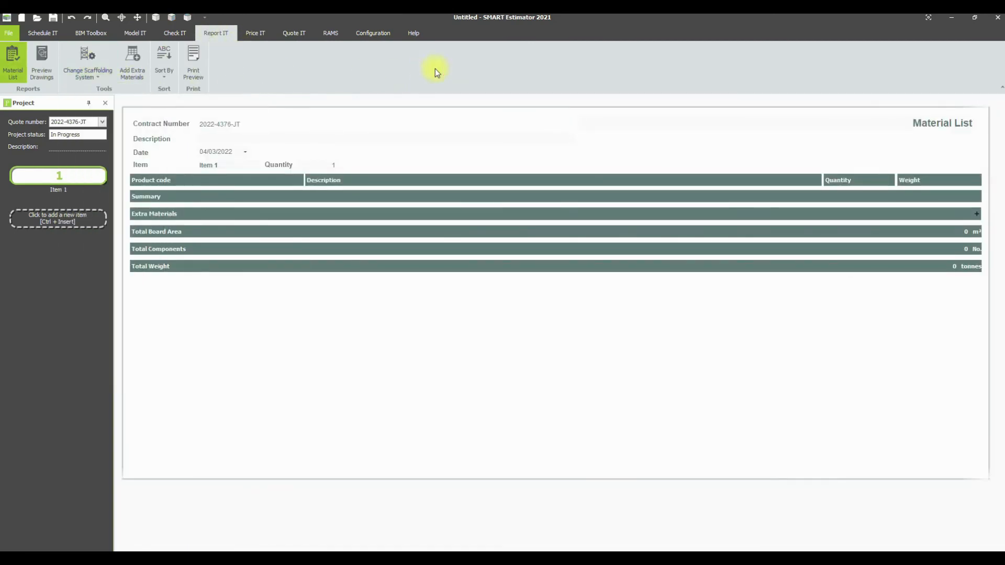